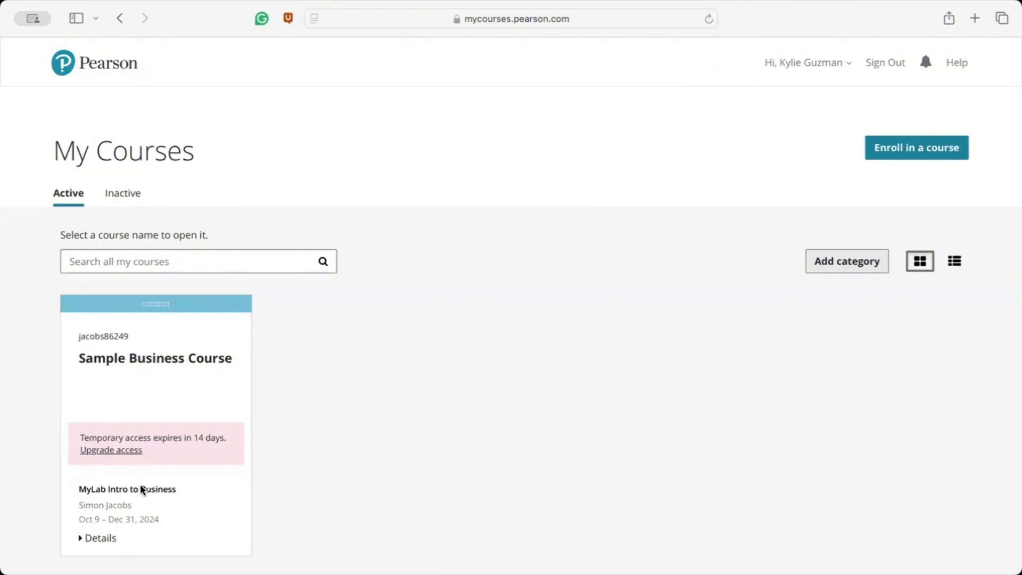
Step: Open the Sample Business Course and review its calendar and four current assignments
click(148, 358)
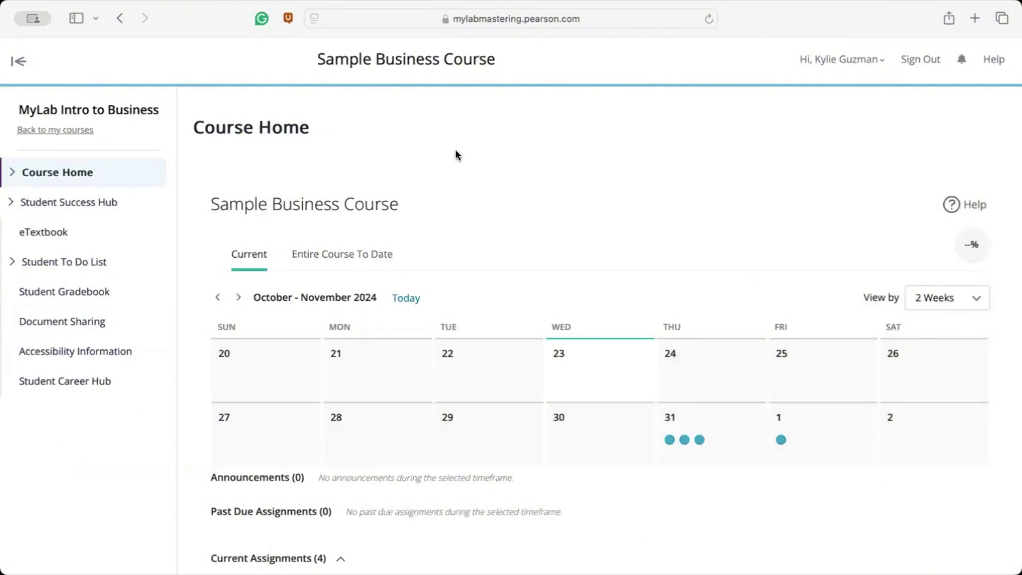
scroll(455, 149, down, 3)
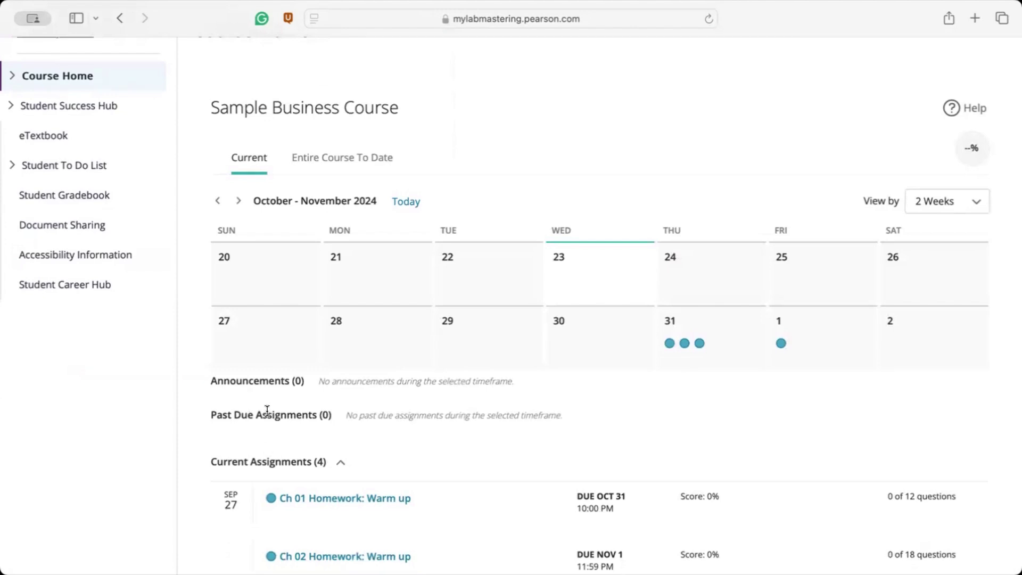
scroll(267, 410, down, 3)
scroll(267, 411, up, 4)
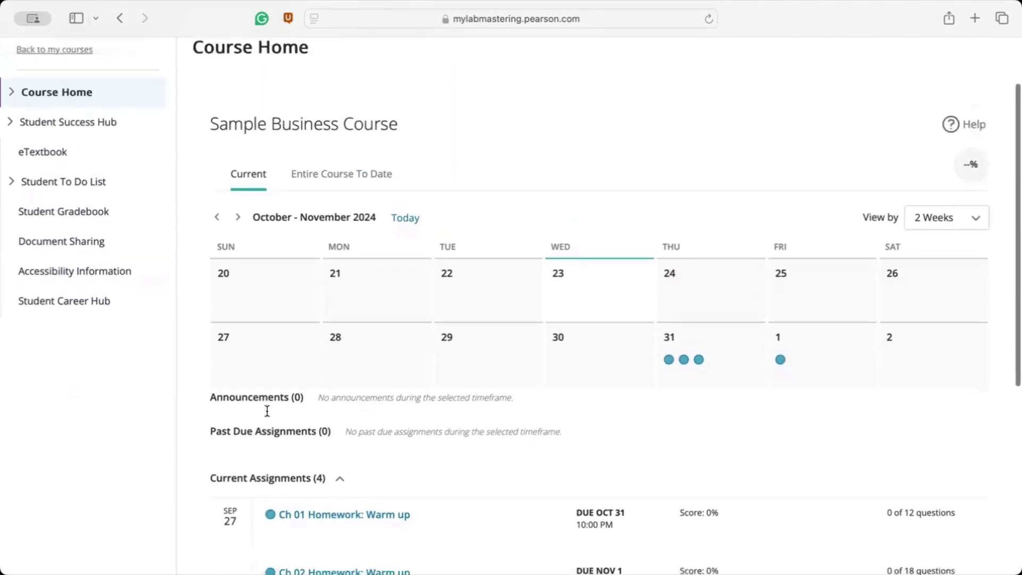
scroll(267, 411, down, 5)
scroll(267, 414, up, 5)
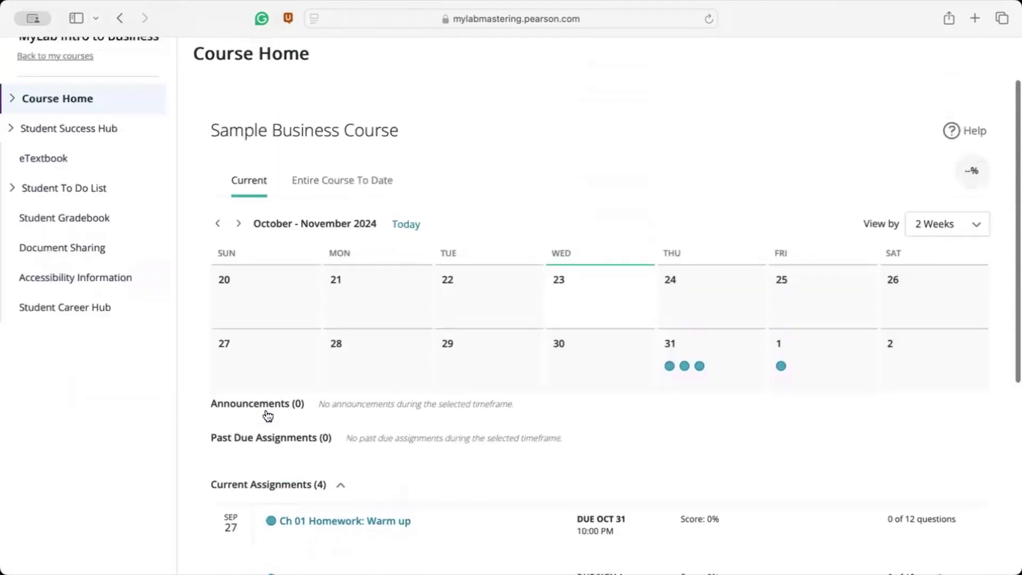
scroll(268, 415, down, 5)
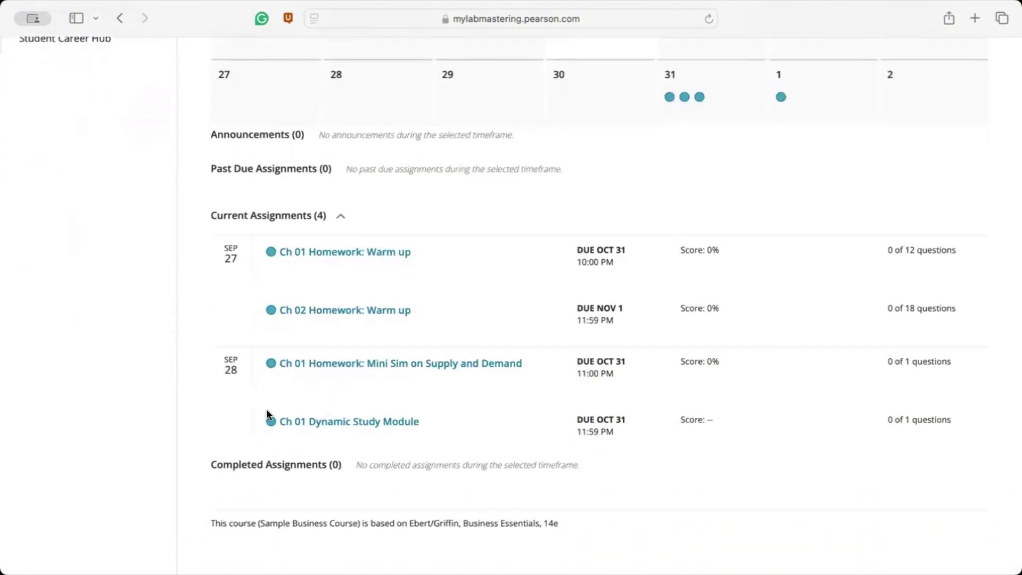
scroll(266, 410, up, 6)
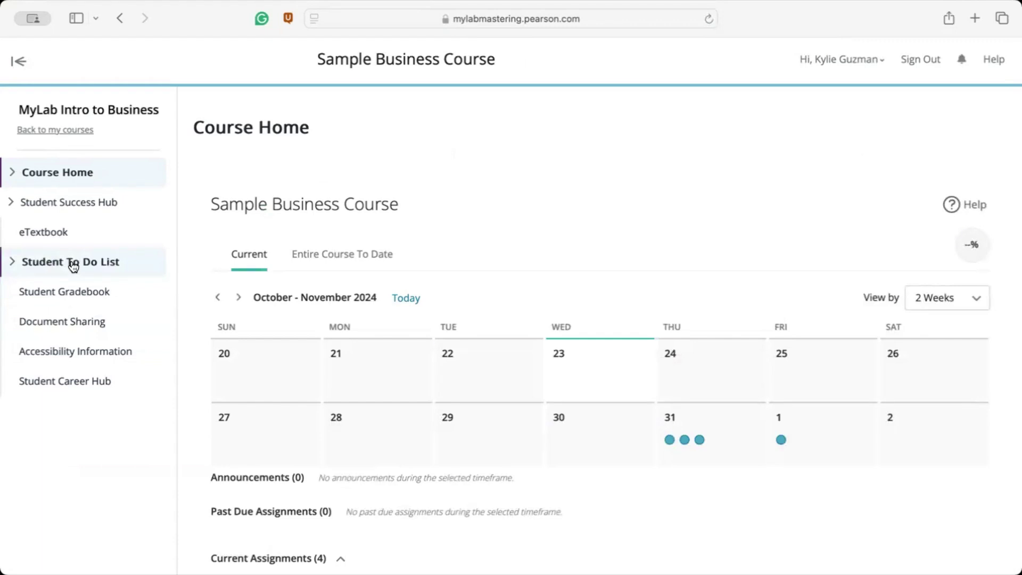
Step: Open the Student To Do List and show the homework assignments to complete
click(66, 266)
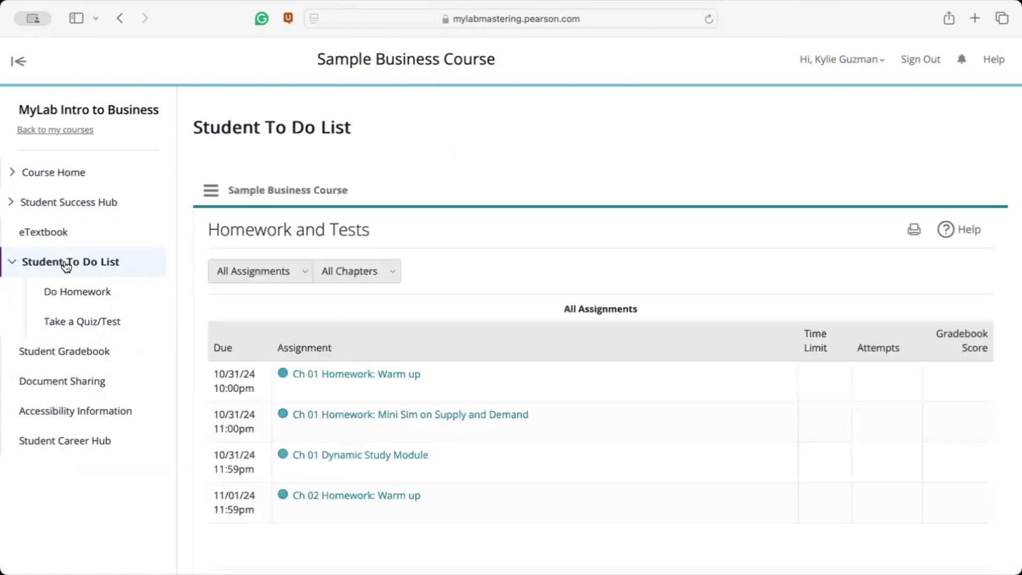
click(137, 293)
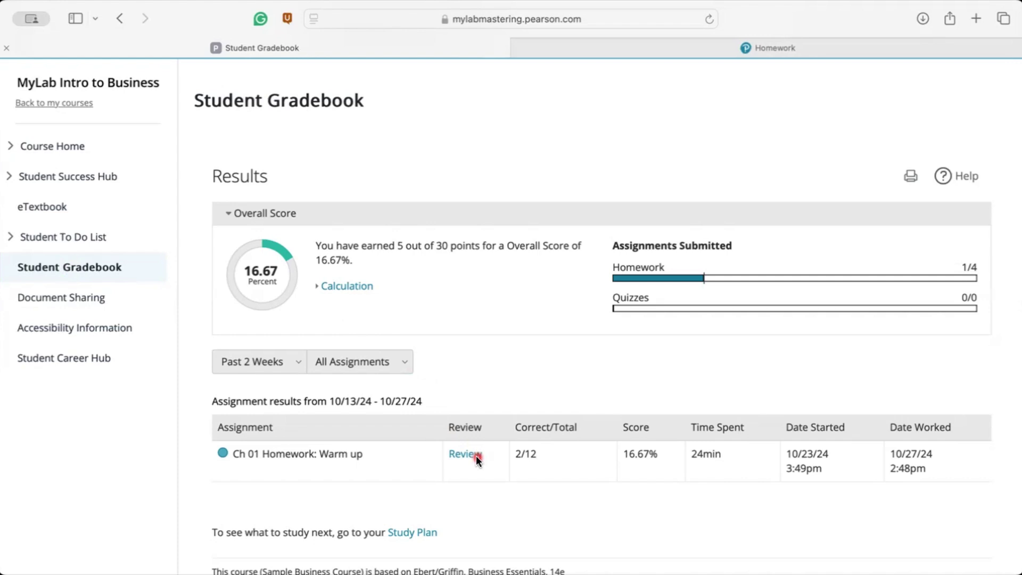
click(702, 53)
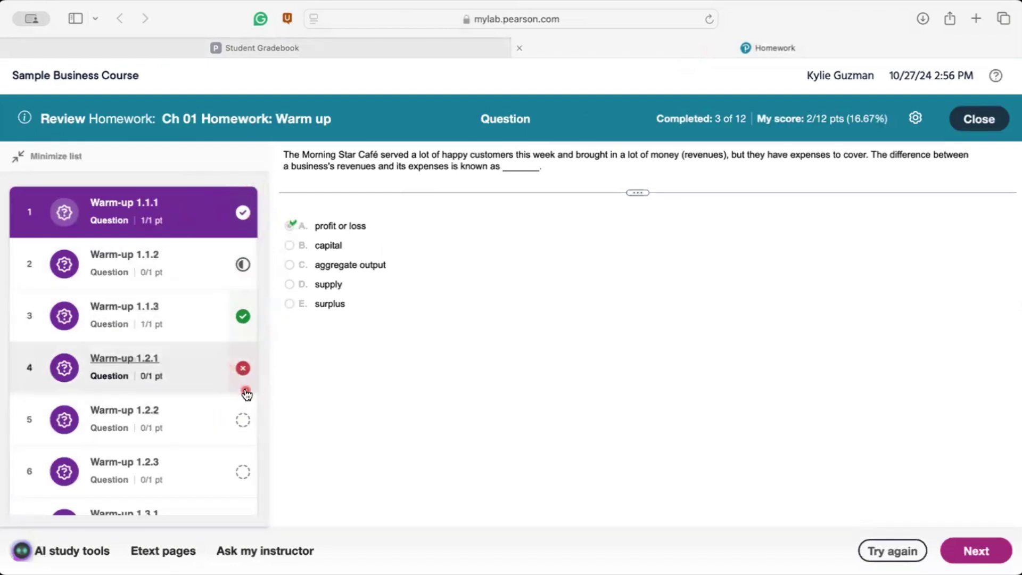
click(381, 48)
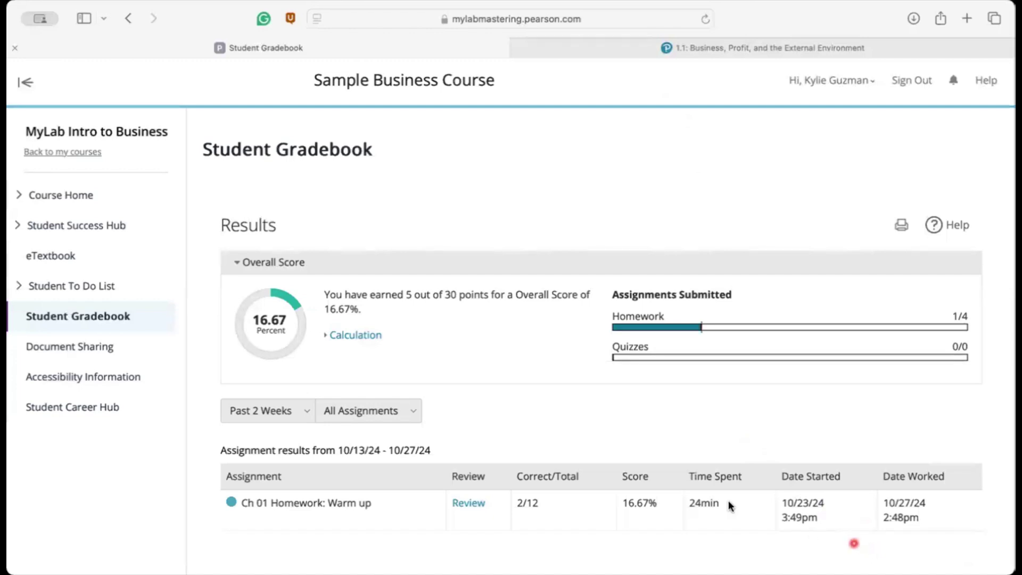
Step: Open the Business Essentials, 14e eTextbook and switch to the Pearson+ reader at section 1.1
click(121, 259)
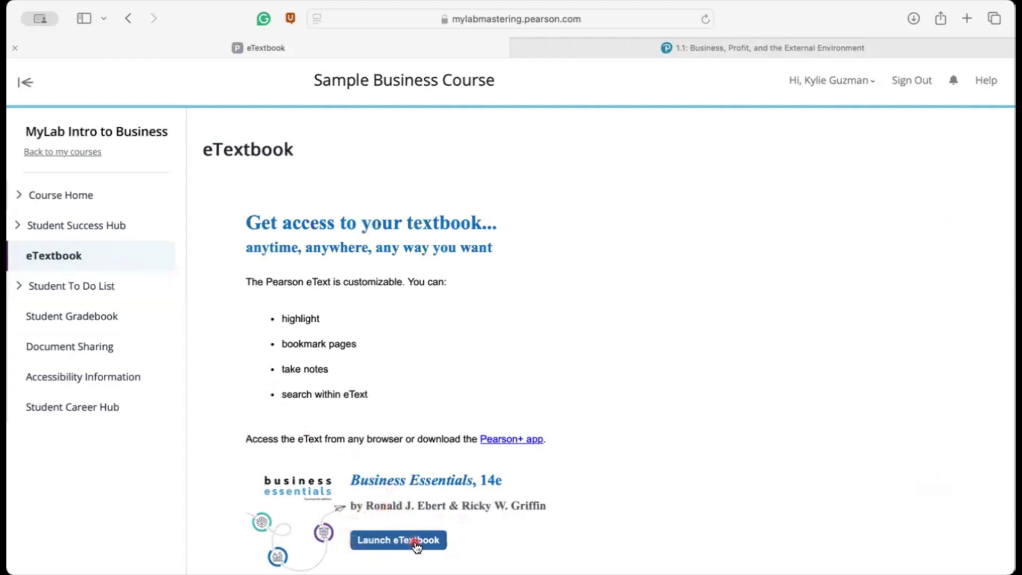
click(673, 47)
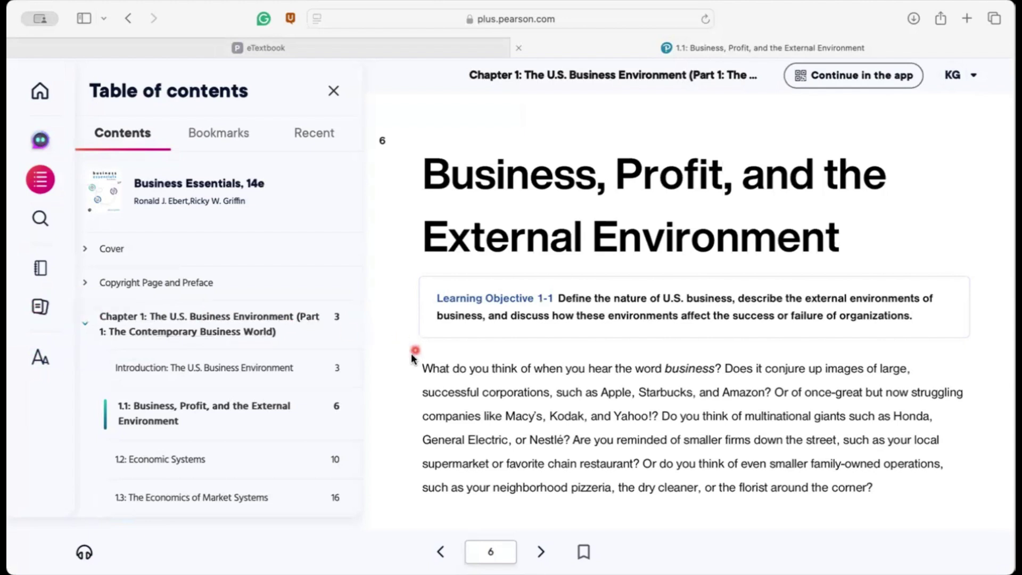
Step: Select the words 'What do you think' in section 1.1 to show the highlight/note menu
drag(425, 366, 519, 367)
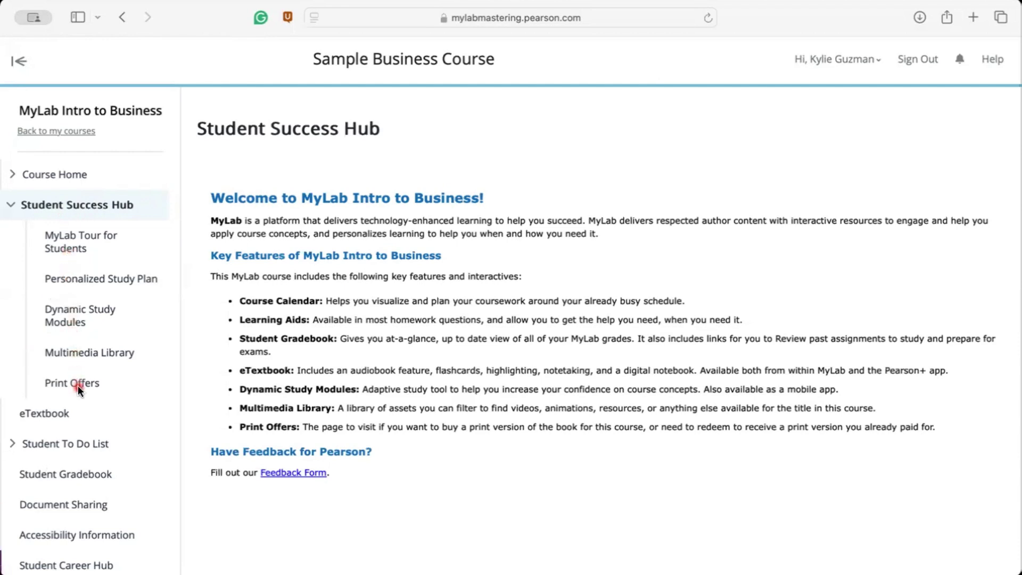
Step: Visit the MyLab Tour for Students, then view the Personalized Study Plan for all chapters
click(91, 244)
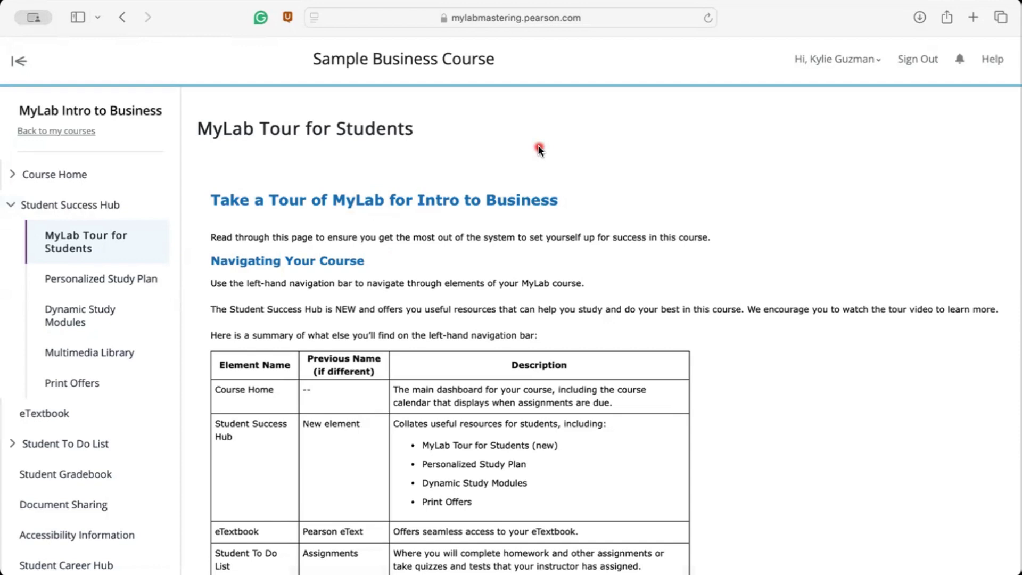
click(108, 286)
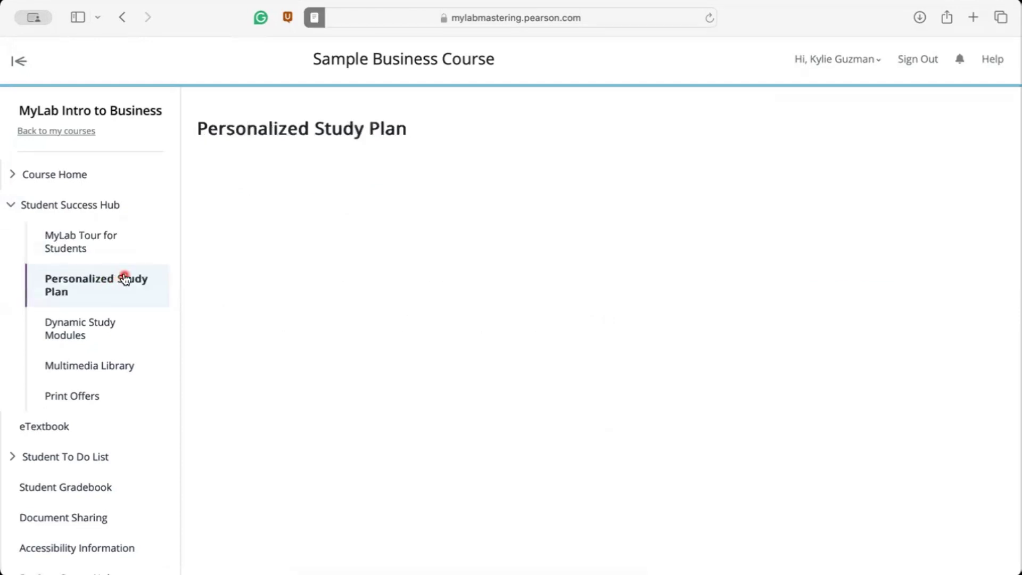
click(122, 294)
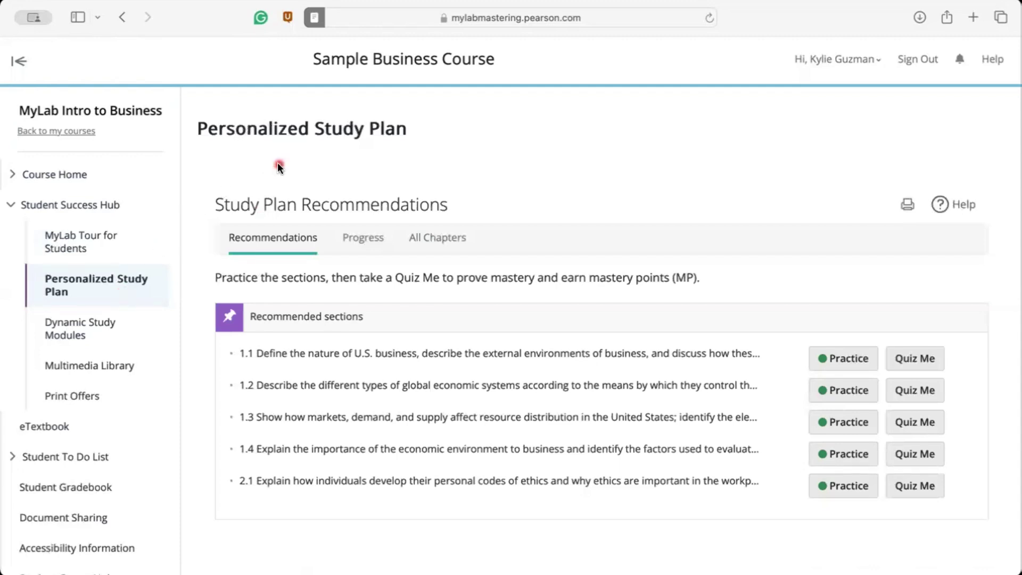
click(280, 240)
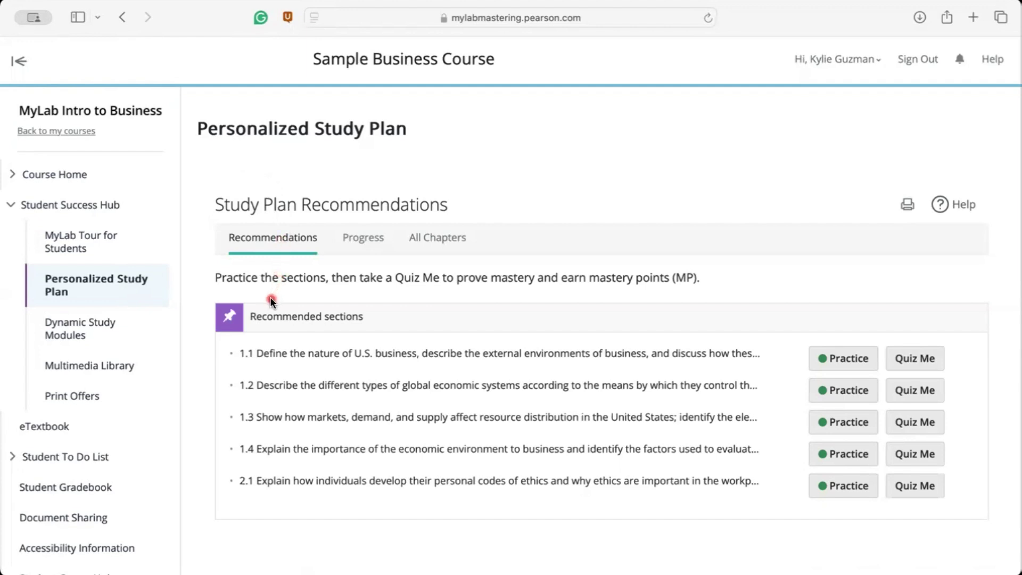
click(422, 245)
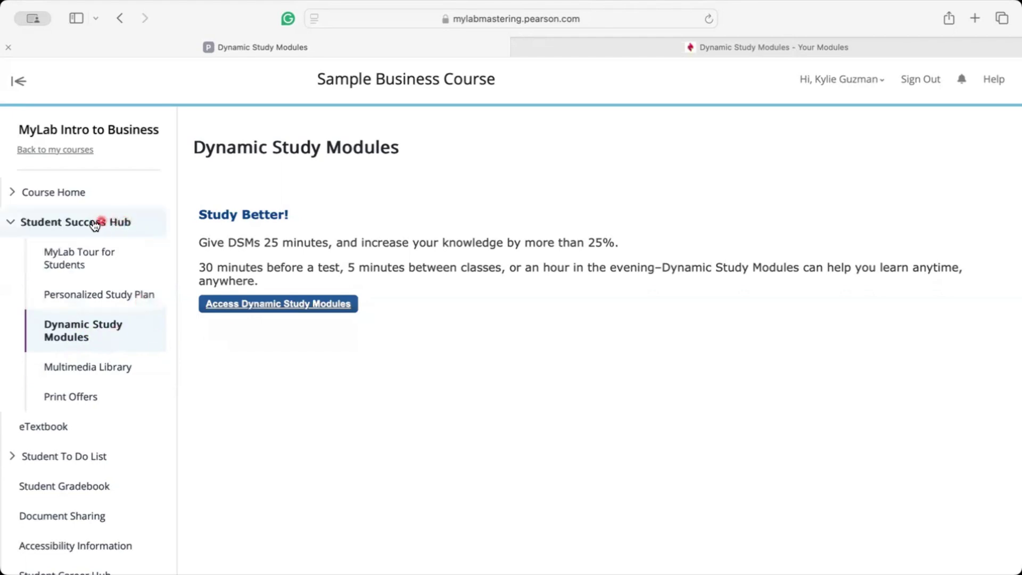
Step: Launch the Dynamic Study Modules and bring up the Your Modules page
click(95, 344)
click(269, 311)
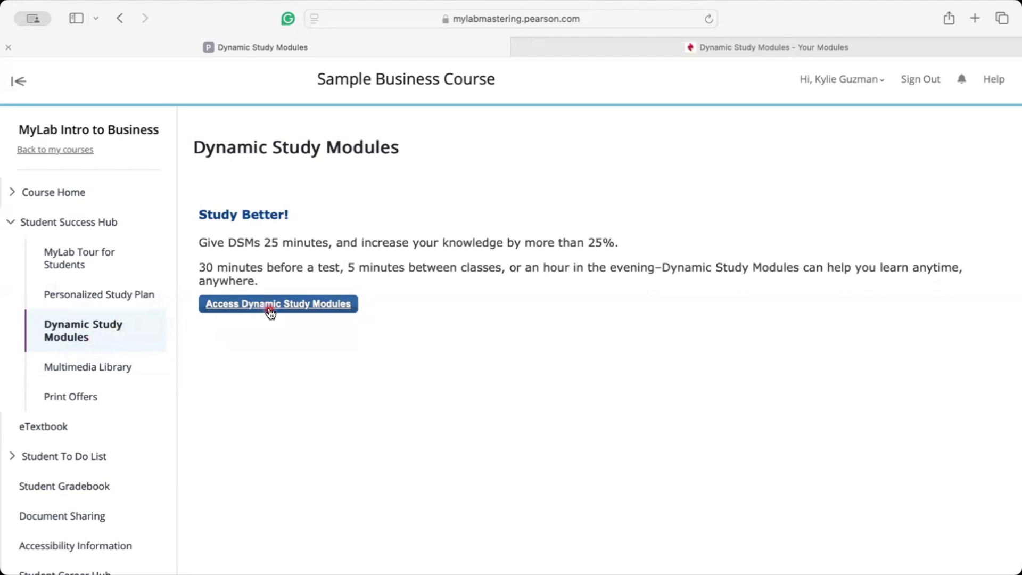
click(677, 51)
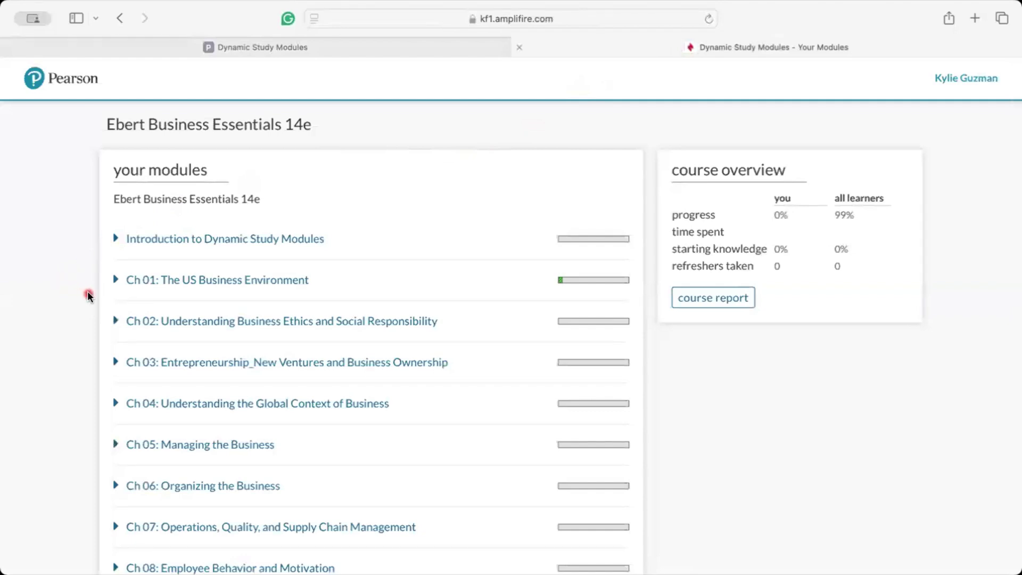
Step: Expand Ch 01: The US Business Environment and resume its learning module
click(206, 282)
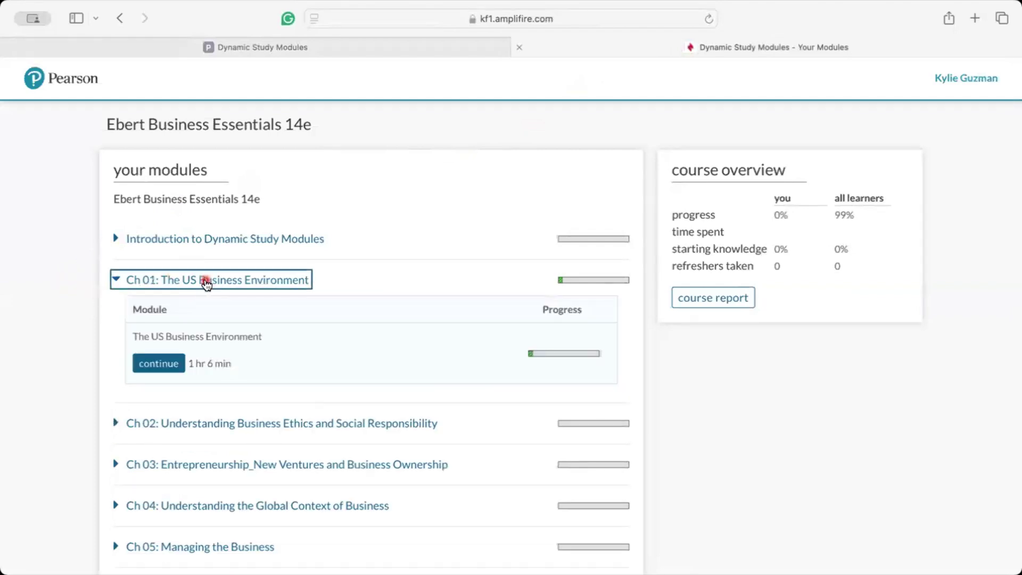
click(160, 363)
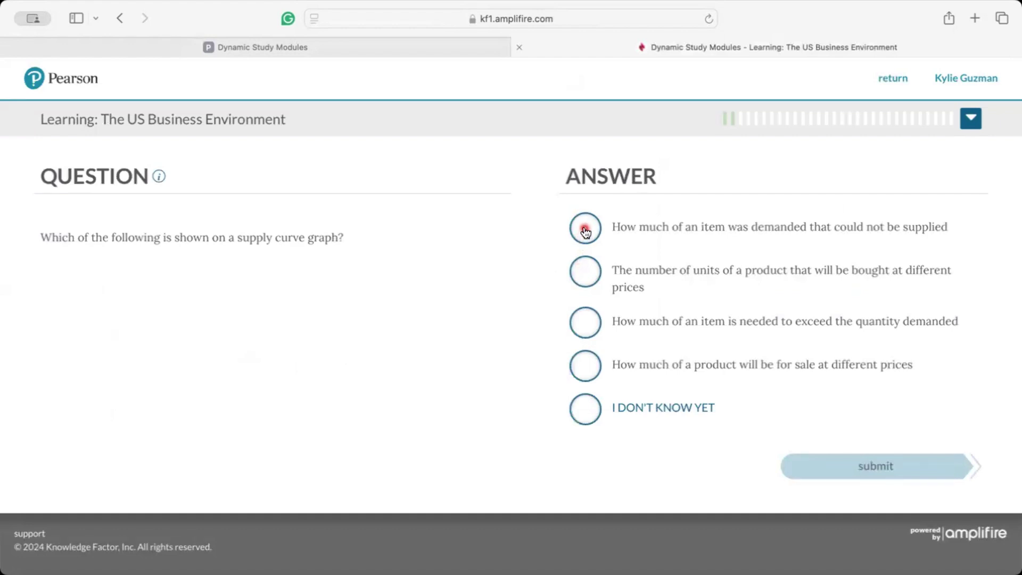
Step: Choose the first supply-curve answer as unsure, then raise its confidence to sure
click(586, 232)
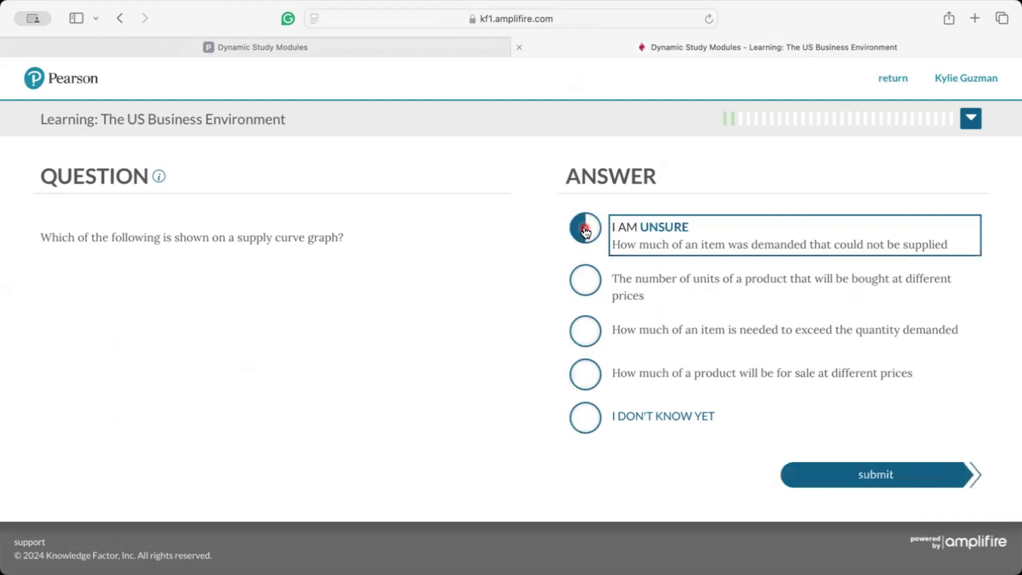
click(585, 233)
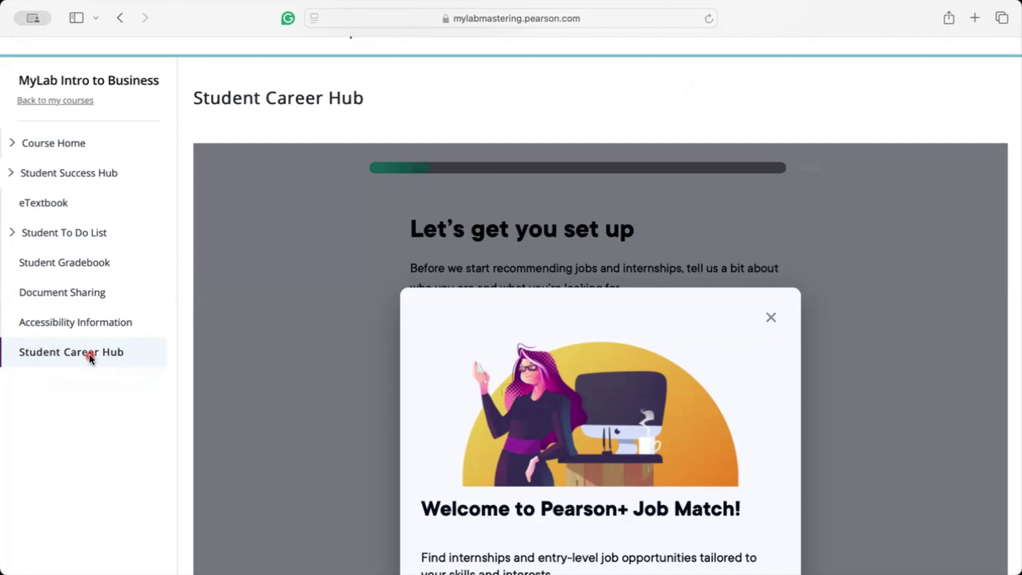
Step: Scroll through the Job Match welcome, then go to the Student Success Hub overview
scroll(279, 366, down, 5)
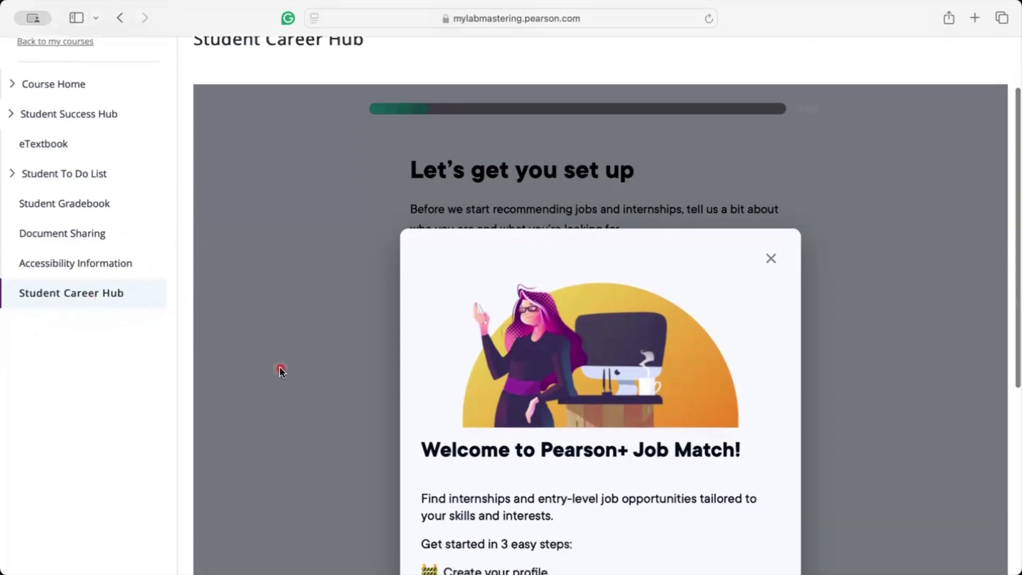
scroll(280, 366, down, 3)
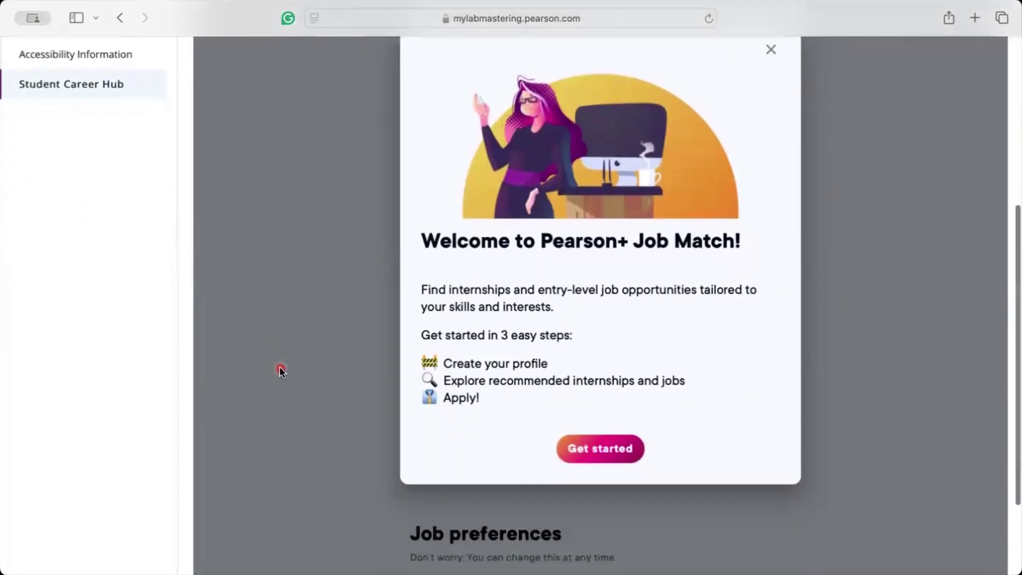
scroll(280, 366, up, 3)
scroll(279, 366, up, 4)
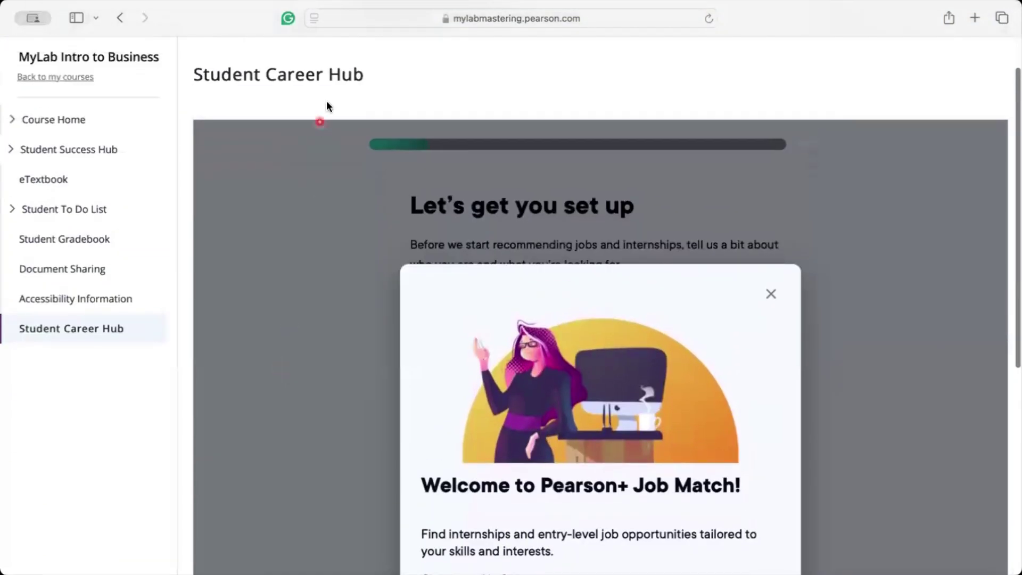
click(95, 203)
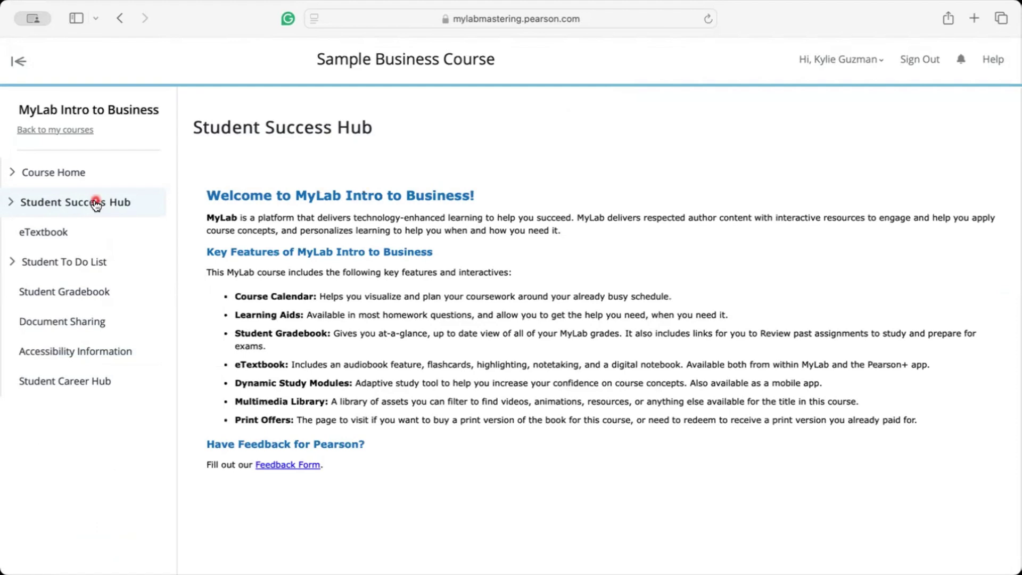
Step: Expand the Student Success Hub sidebar section and open the Business Essentials 14e Multimedia Library
click(95, 203)
click(113, 351)
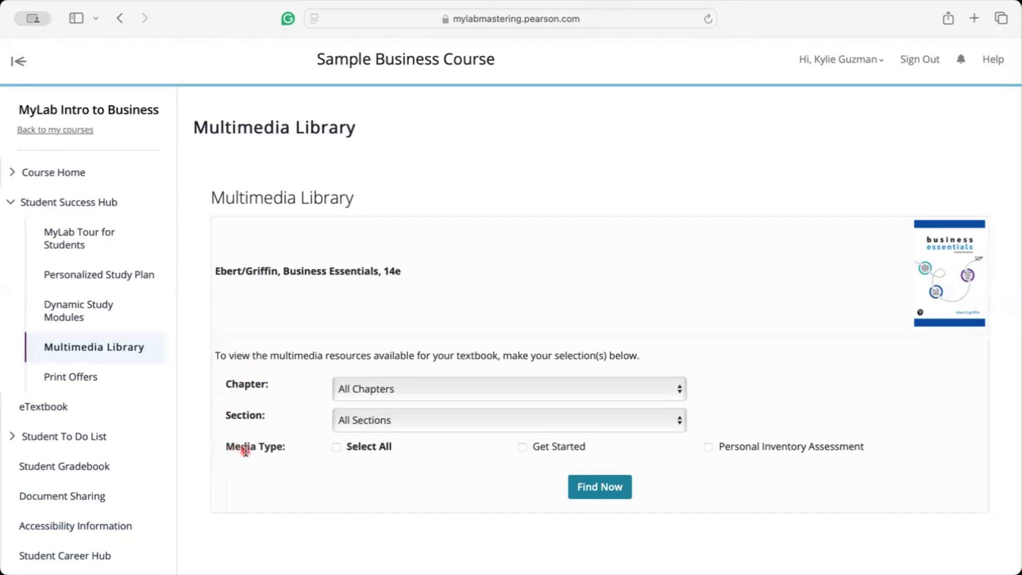
Step: Go to the Student Success Hub's Print Offers page for loose-leaf purchase or prepaid print redemption
click(115, 378)
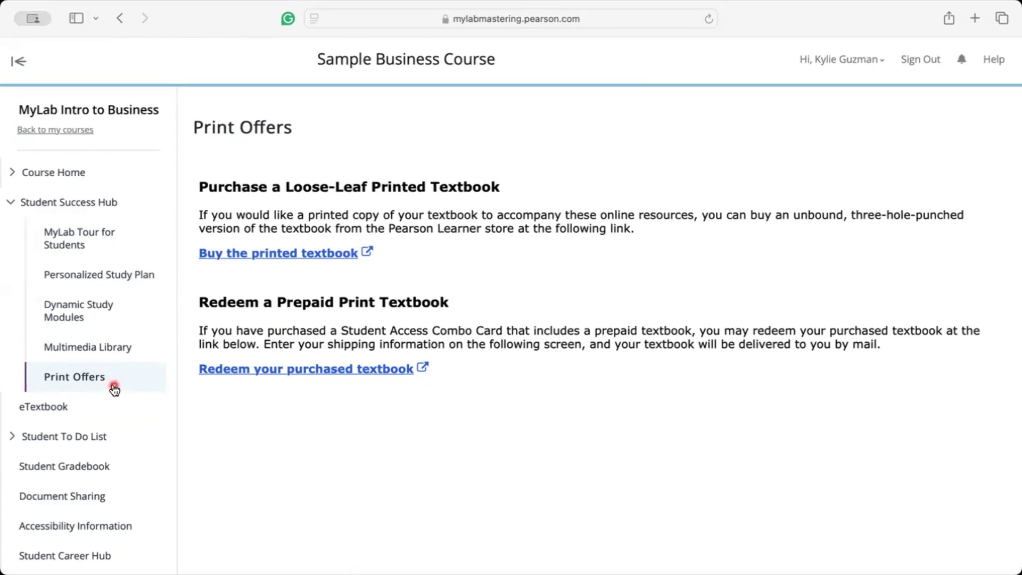
Step: Go to the Student Success Hub's MyLab Tour for Students page describing course navigation
click(143, 245)
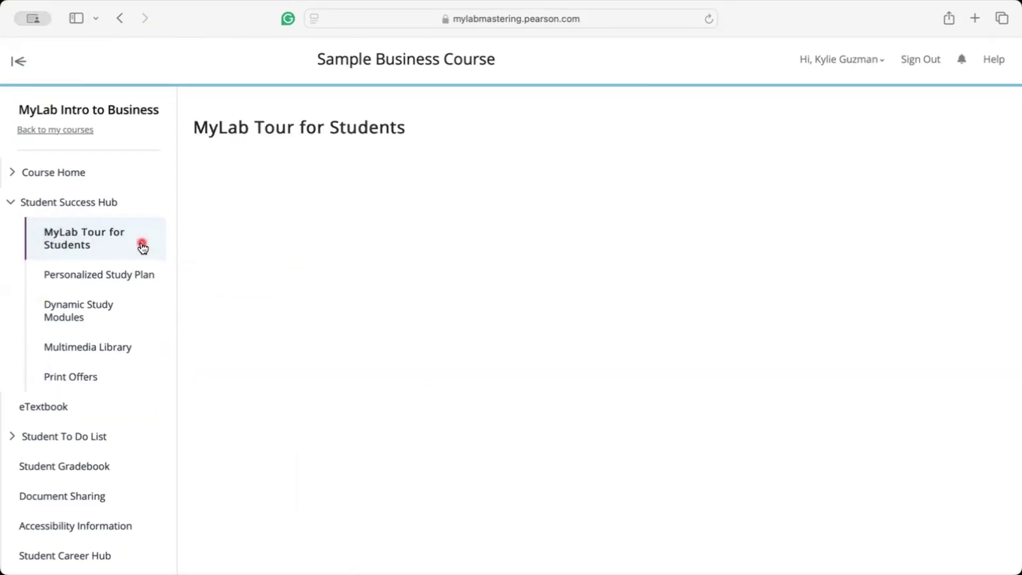